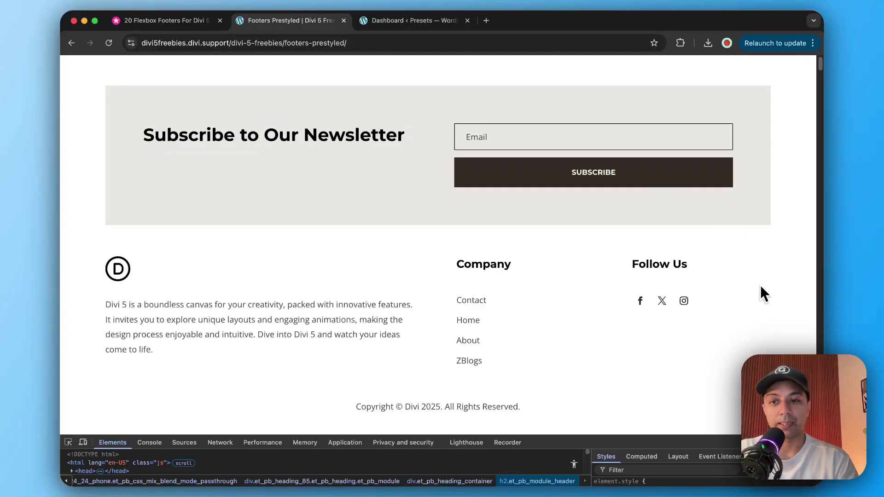
Step: Scroll to the newsletter box, submit the sign-up and start the 20 Flexbox footers download
{"action": "scroll", "coordinate": [762, 292], "scroll_direction": "down", "scroll_amount": 10}
{"action": "scroll", "coordinate": [635, 325], "scroll_direction": "down", "scroll_amount": 10}
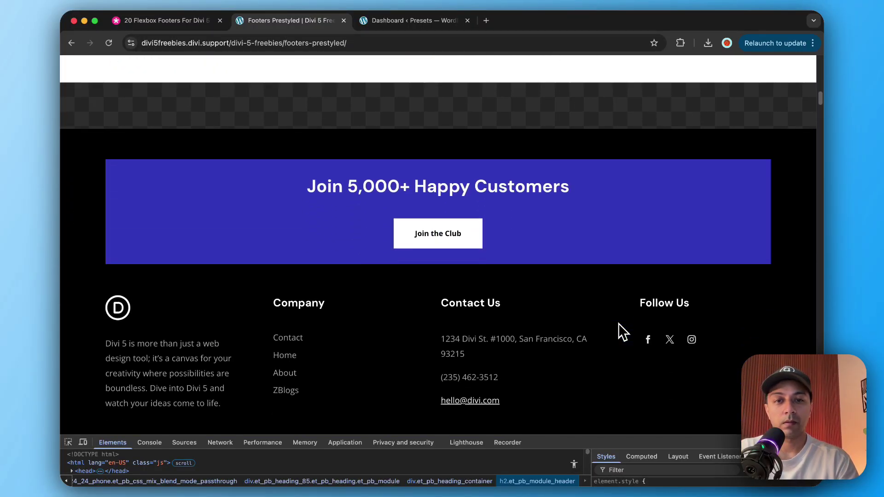
{"action": "scroll", "coordinate": [593, 317], "scroll_direction": "down", "scroll_amount": 10}
{"action": "scroll", "coordinate": [593, 316], "scroll_direction": "down", "scroll_amount": 5}
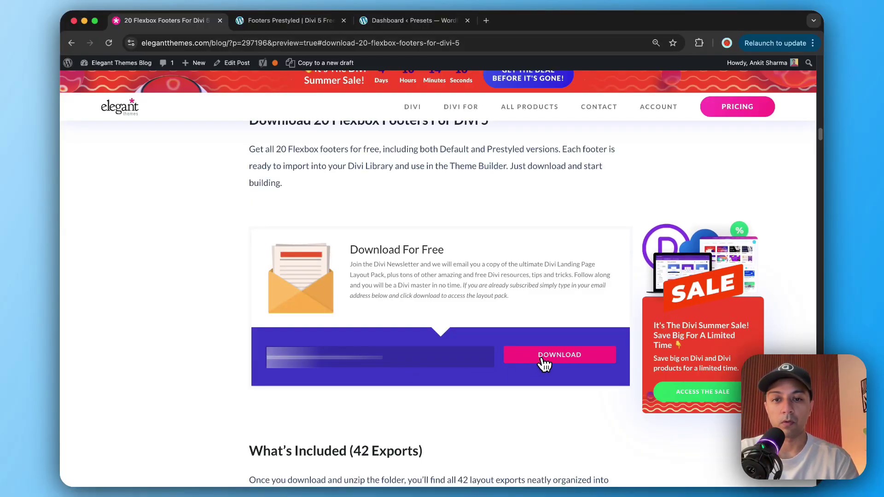
{"action": "left_click", "coordinate": [541, 358]}
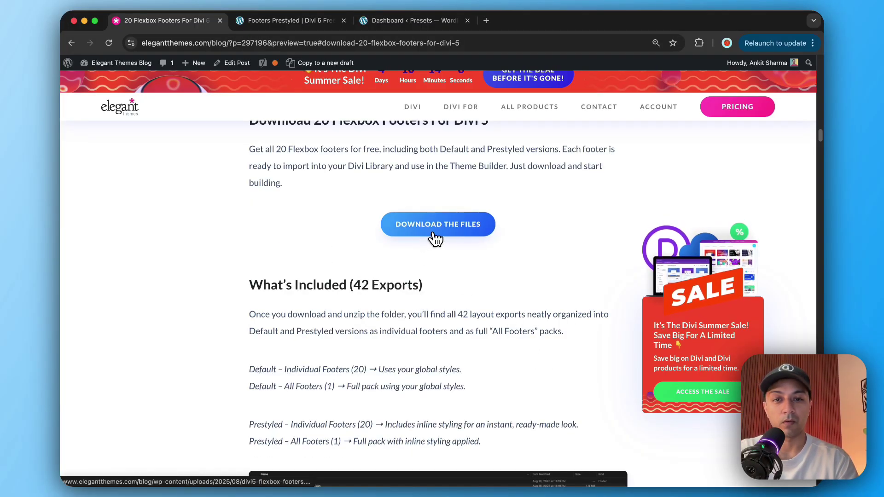
{"action": "left_click", "coordinate": [464, 235]}
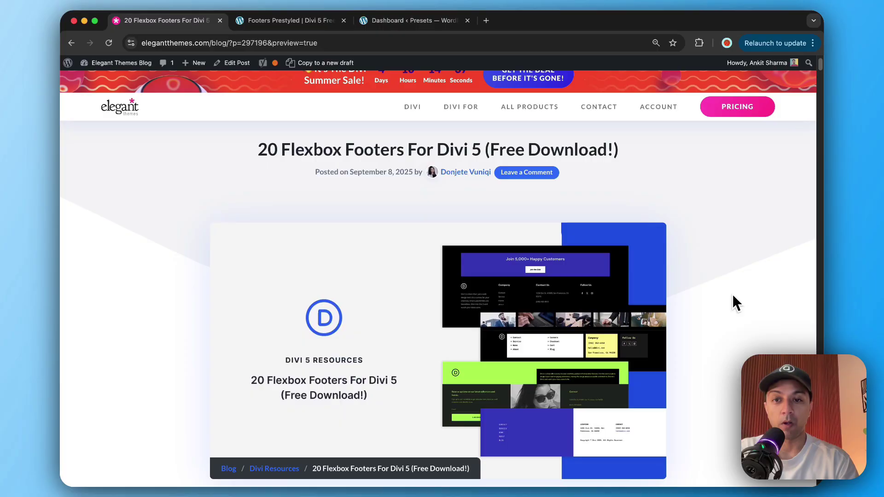
Step: Jump to the Download section, sign up with an e-mail address and download divi5-flexbox-footers.zip
{"action": "scroll", "coordinate": [734, 296], "scroll_direction": "down", "scroll_amount": 5}
{"action": "scroll", "coordinate": [733, 294], "scroll_direction": "down", "scroll_amount": 5}
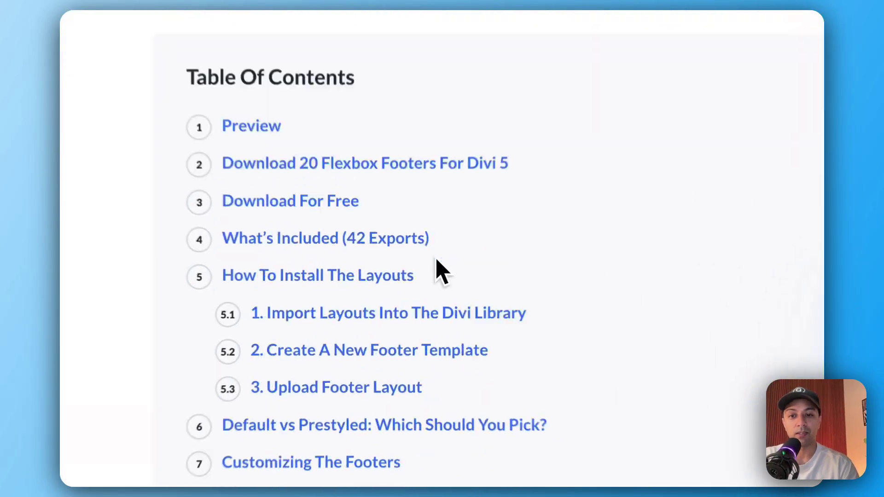
{"action": "left_click", "coordinate": [408, 285]}
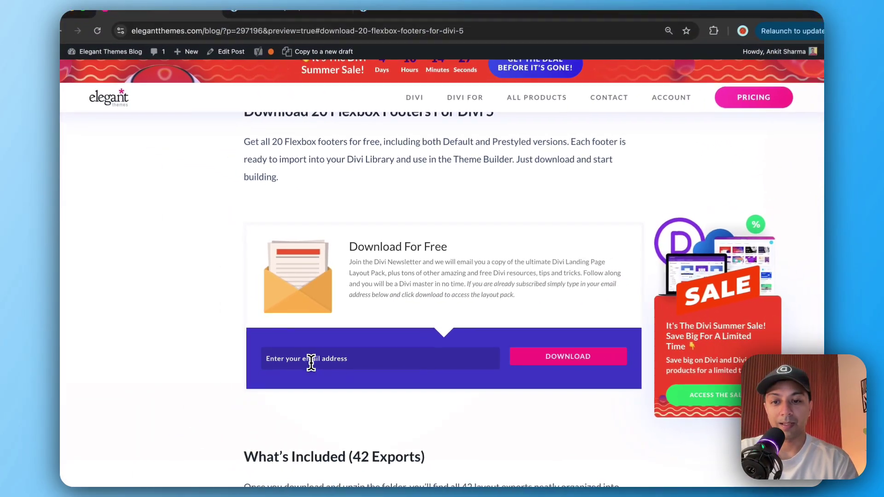
{"action": "left_click", "coordinate": [310, 362]}
{"action": "key", "text": "super+v"}
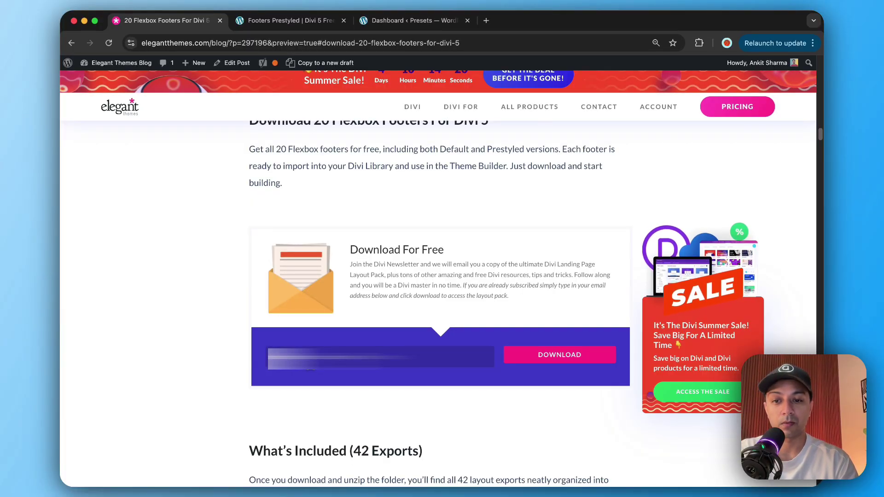
{"action": "left_click", "coordinate": [543, 360]}
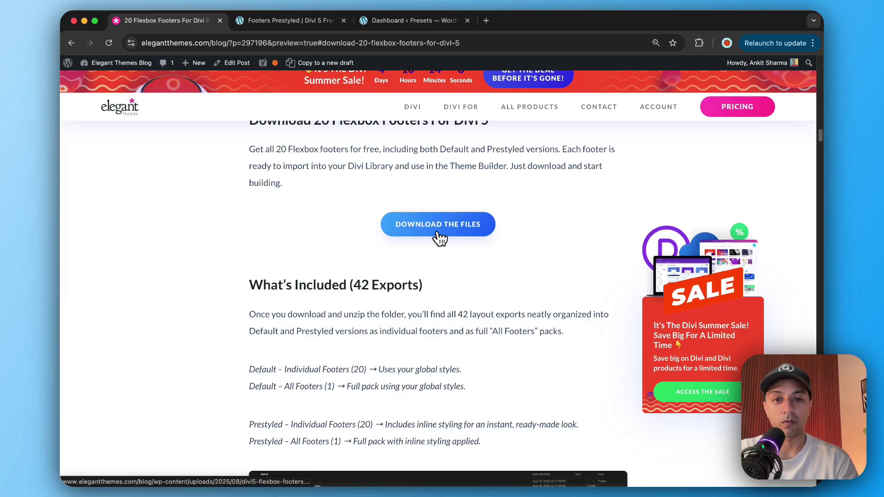
{"action": "left_click", "coordinate": [462, 232]}
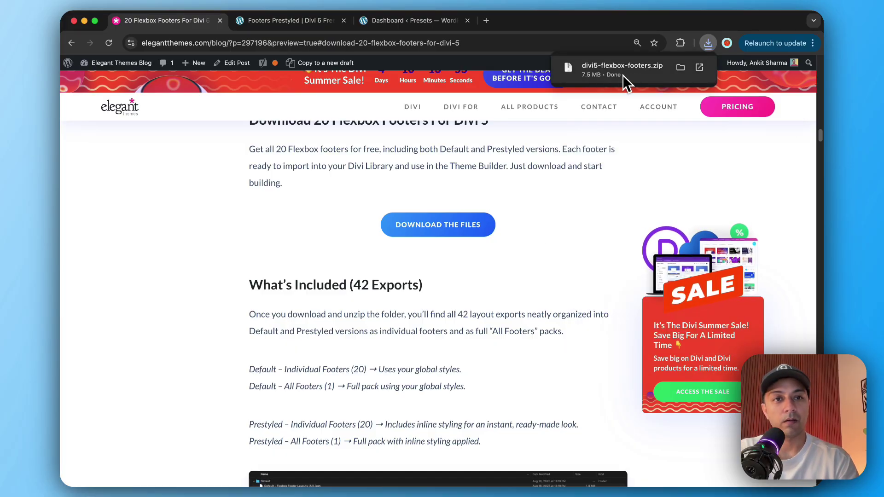
Step: Scroll through the 20 footer preview thumbnails, then go to the Footers Prestyled demo tab
{"action": "scroll", "coordinate": [233, 240], "scroll_direction": "up", "scroll_amount": 10}
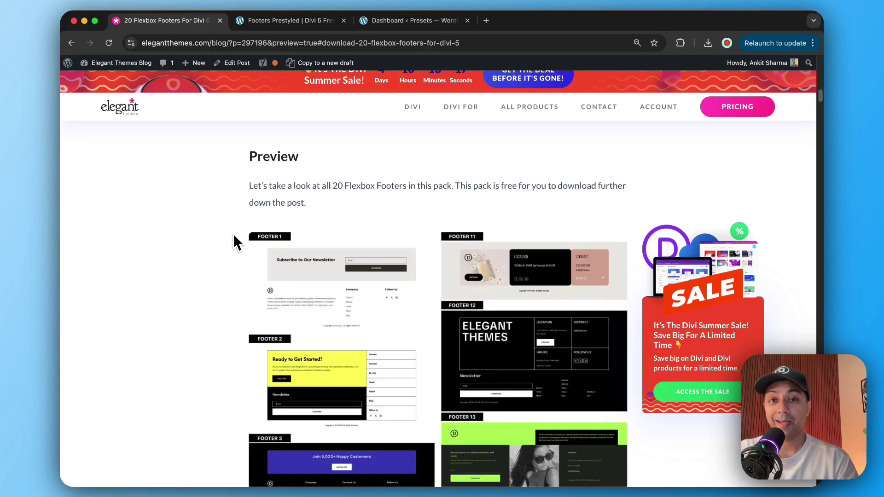
{"action": "scroll", "coordinate": [231, 236], "scroll_direction": "down", "scroll_amount": 6}
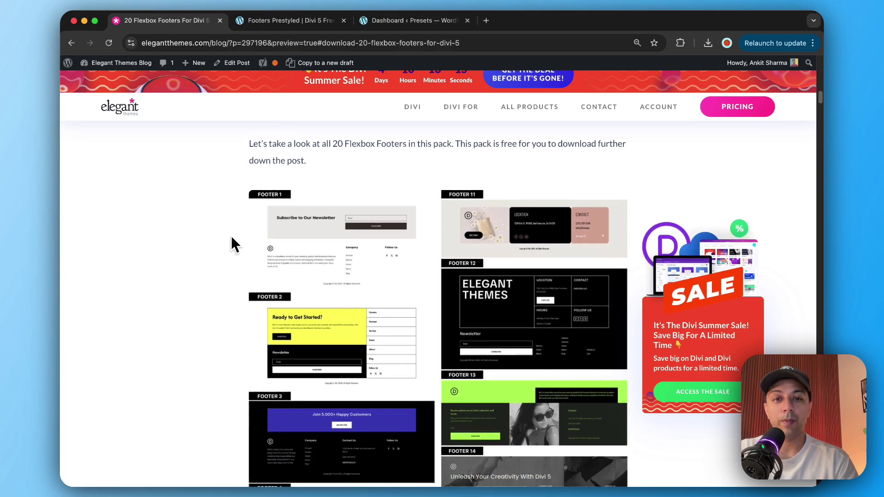
{"action": "scroll", "coordinate": [407, 203], "scroll_direction": "down", "scroll_amount": 8}
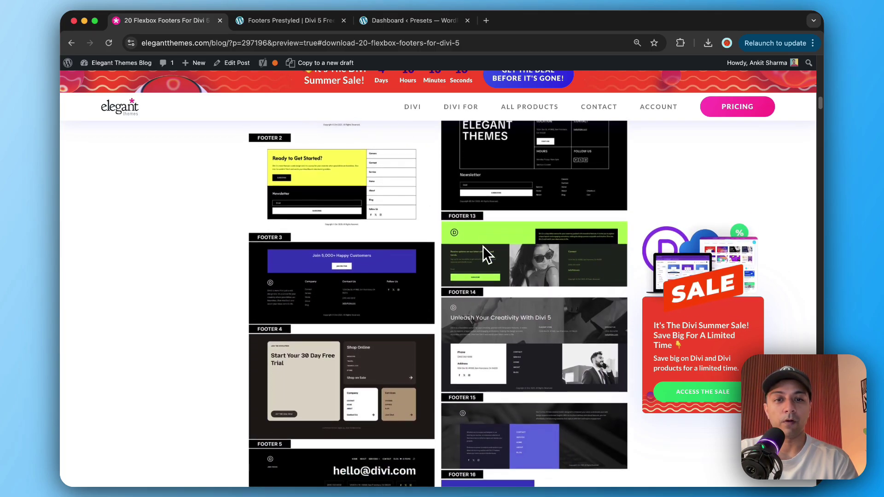
{"action": "scroll", "coordinate": [407, 321], "scroll_direction": "down", "scroll_amount": 9}
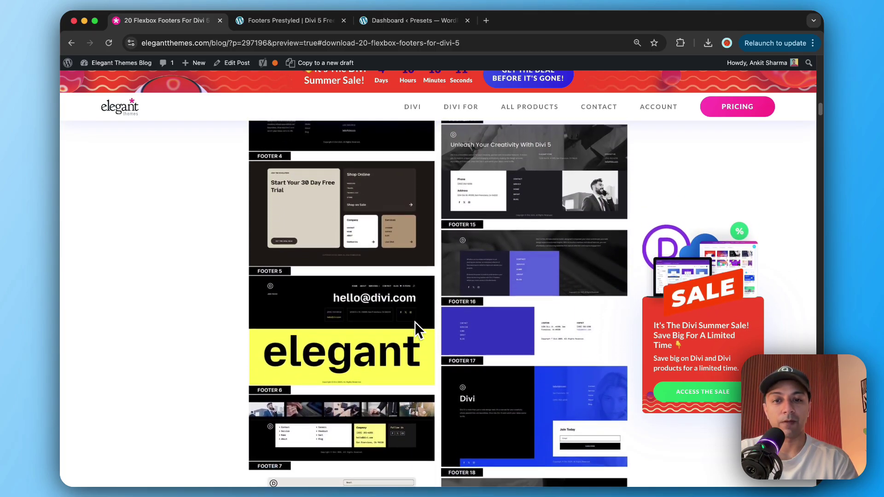
{"action": "scroll", "coordinate": [453, 326], "scroll_direction": "down", "scroll_amount": 9}
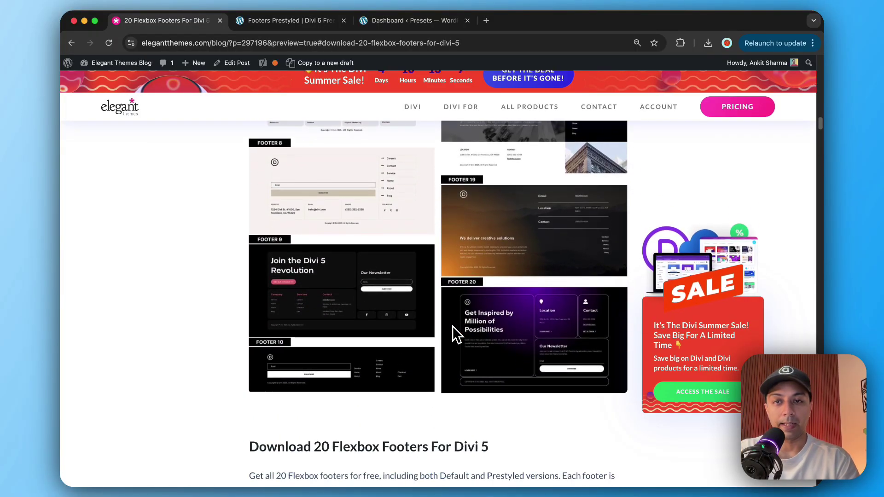
{"action": "left_click", "coordinate": [285, 21]}
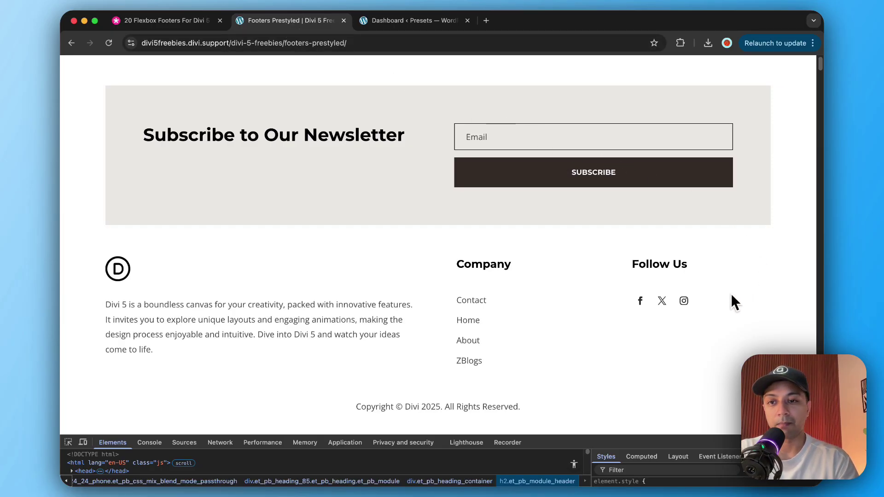
Step: Scroll down to the black 'Join the Divi 5 Revolution' footer and right-click on it
{"action": "scroll", "coordinate": [639, 327], "scroll_direction": "down", "scroll_amount": 10}
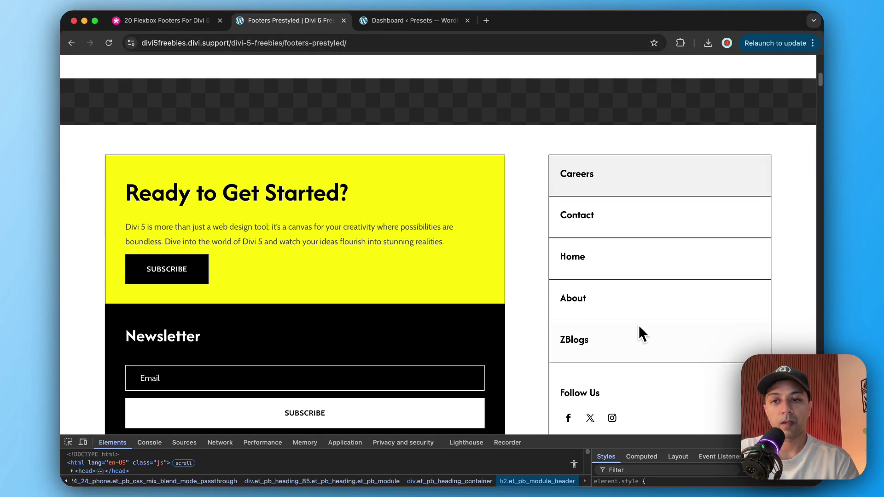
{"action": "scroll", "coordinate": [639, 326], "scroll_direction": "down", "scroll_amount": 10}
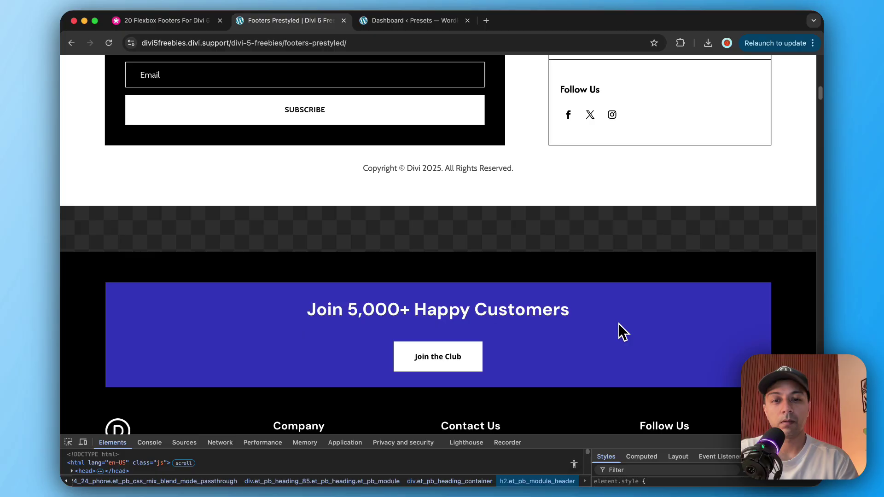
{"action": "scroll", "coordinate": [619, 325], "scroll_direction": "down", "scroll_amount": 5}
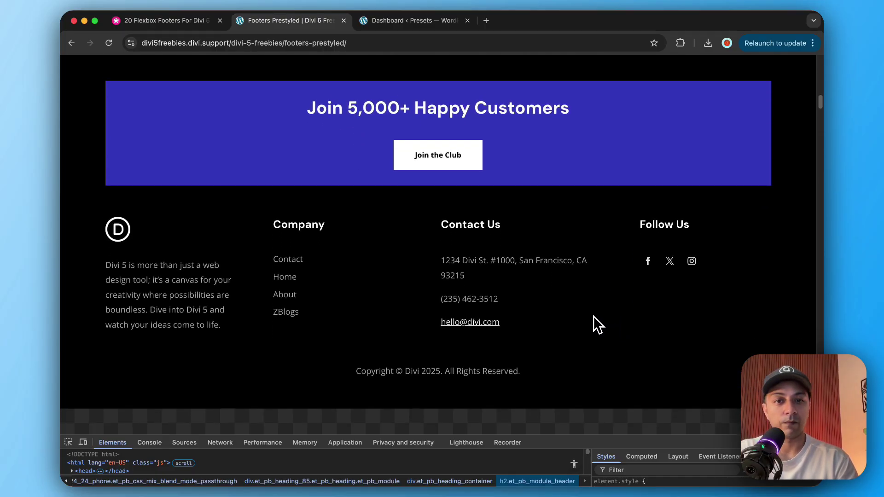
{"action": "scroll", "coordinate": [594, 318], "scroll_direction": "down", "scroll_amount": 10}
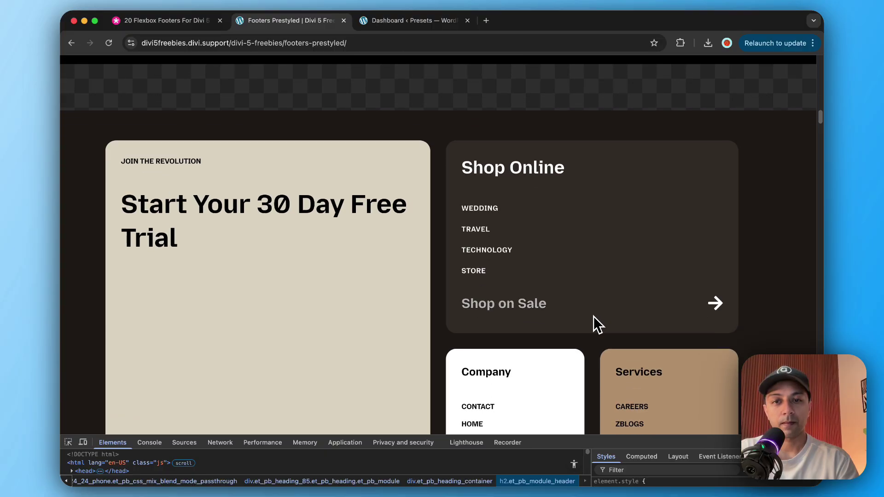
{"action": "scroll", "coordinate": [594, 317], "scroll_direction": "down", "scroll_amount": 12}
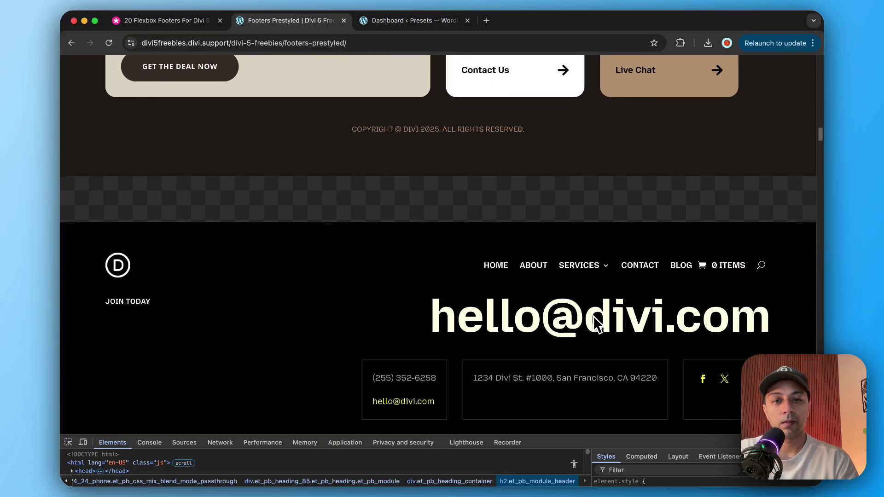
{"action": "scroll", "coordinate": [593, 317], "scroll_direction": "down", "scroll_amount": 7}
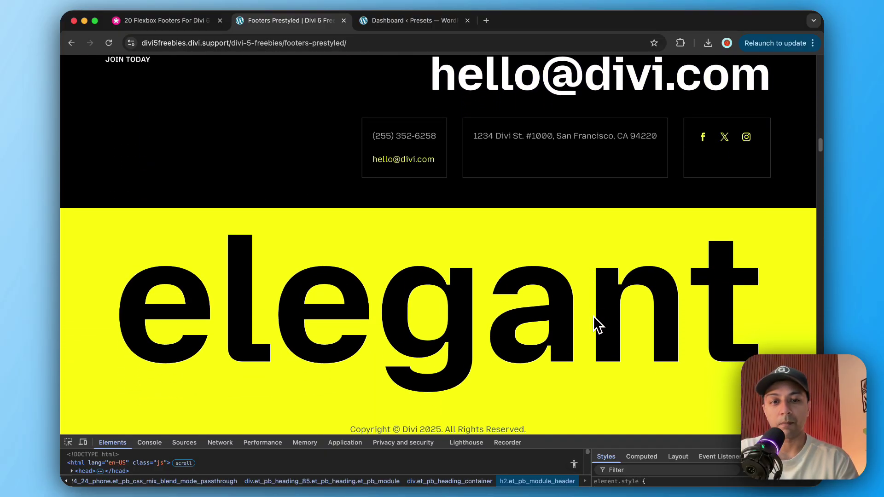
{"action": "scroll", "coordinate": [593, 317], "scroll_direction": "down", "scroll_amount": 10}
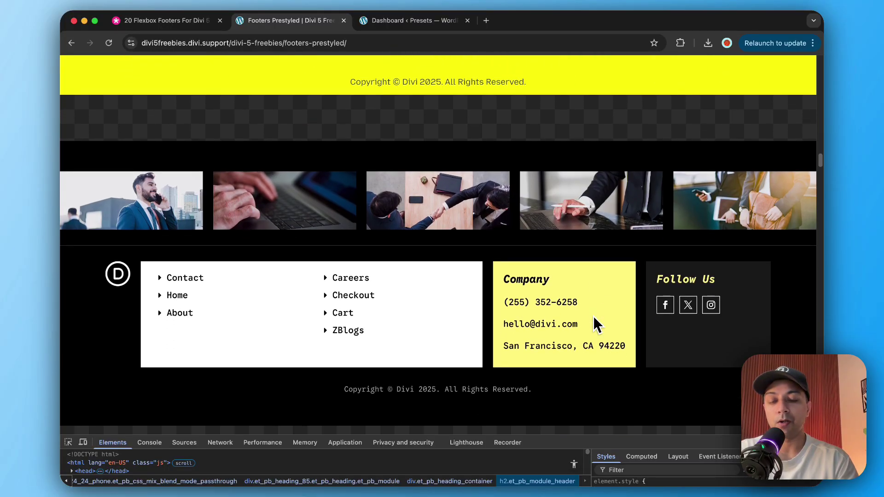
{"action": "scroll", "coordinate": [593, 318], "scroll_direction": "down", "scroll_amount": 10}
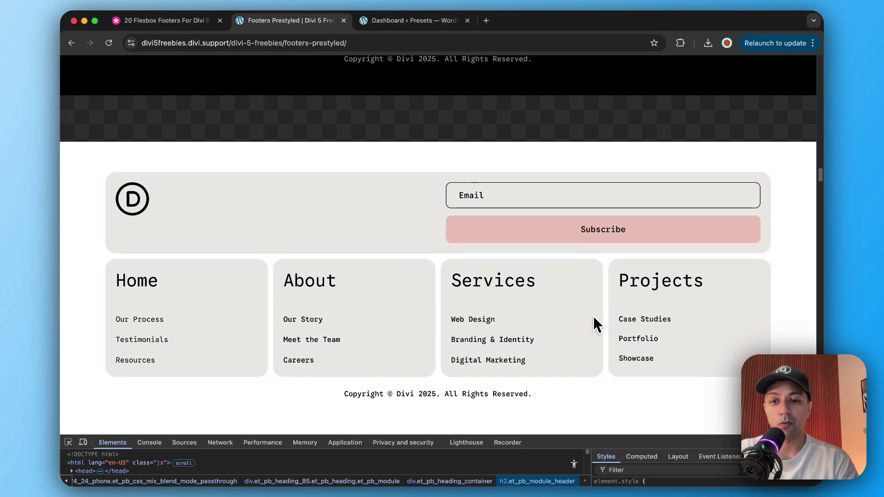
{"action": "scroll", "coordinate": [593, 317], "scroll_direction": "down", "scroll_amount": 19}
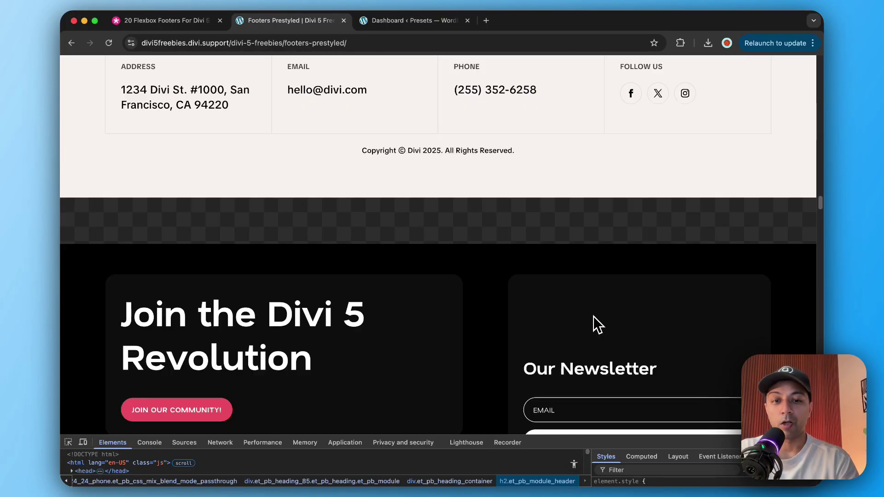
{"action": "scroll", "coordinate": [593, 316], "scroll_direction": "down", "scroll_amount": 1}
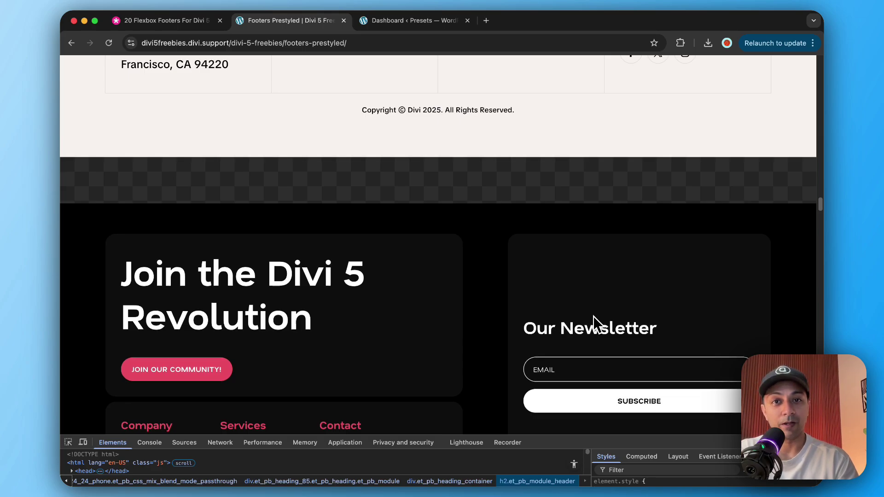
{"action": "right_click", "coordinate": [357, 225]}
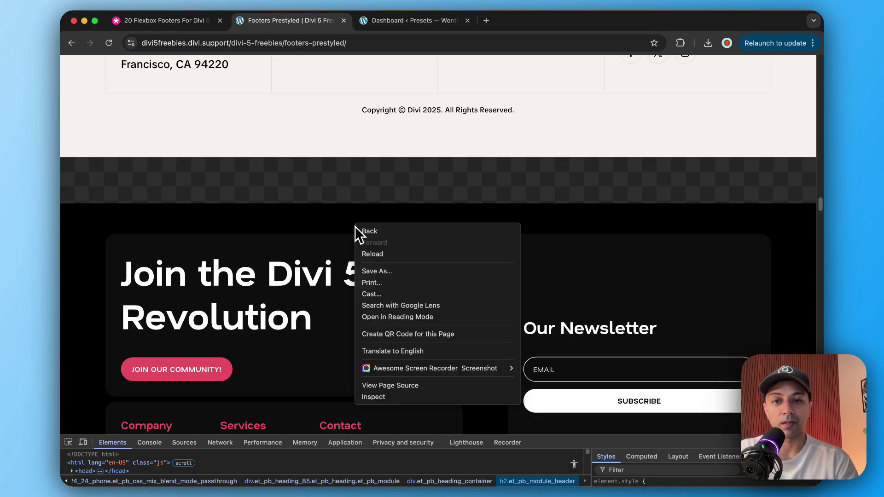
Step: Inspect the page in DevTools device mode and scroll the footers at 320px width
{"action": "left_click", "coordinate": [401, 396]}
{"action": "key", "text": "super+shift+m"}
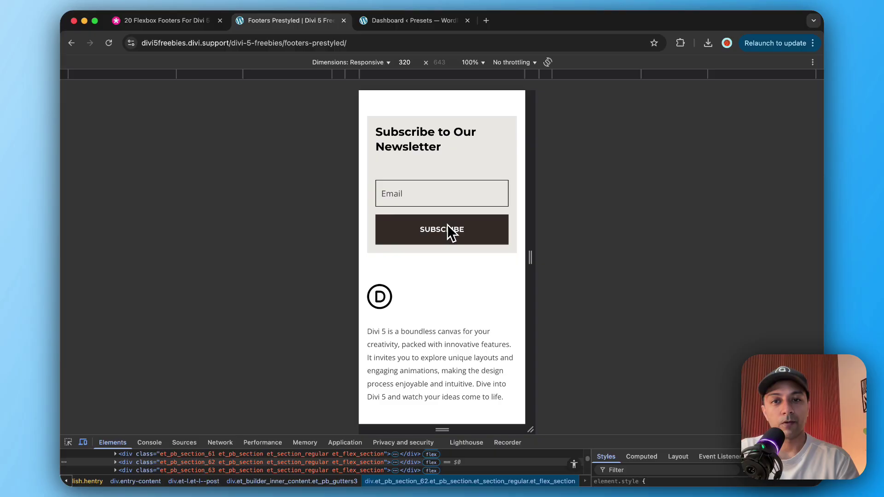
{"action": "scroll", "coordinate": [451, 264], "scroll_direction": "down", "scroll_amount": 5}
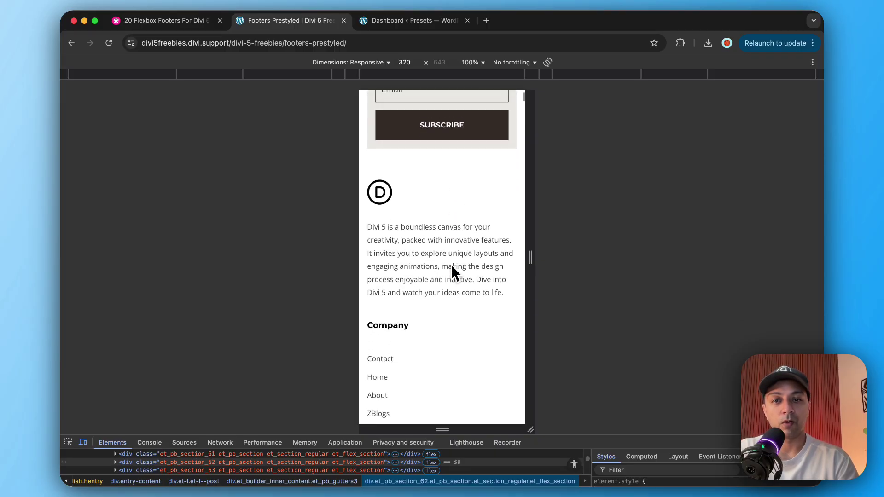
{"action": "scroll", "coordinate": [451, 266], "scroll_direction": "down", "scroll_amount": 15}
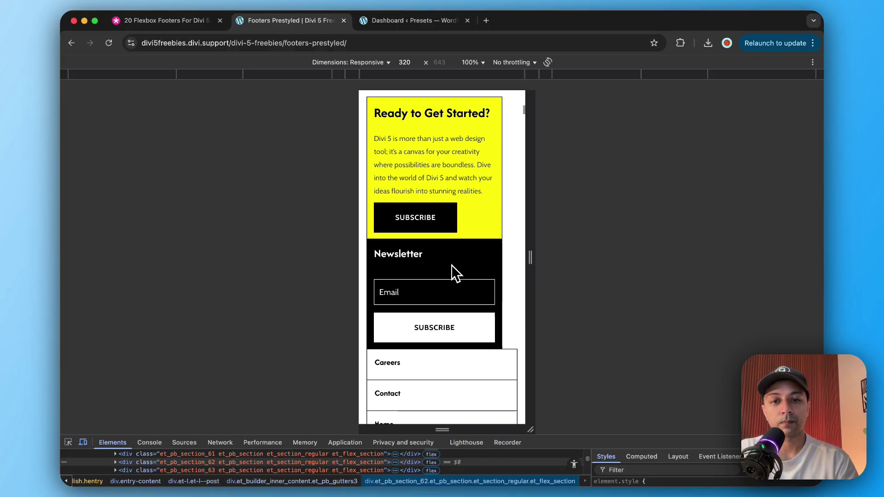
{"action": "scroll", "coordinate": [452, 266], "scroll_direction": "down", "scroll_amount": 17}
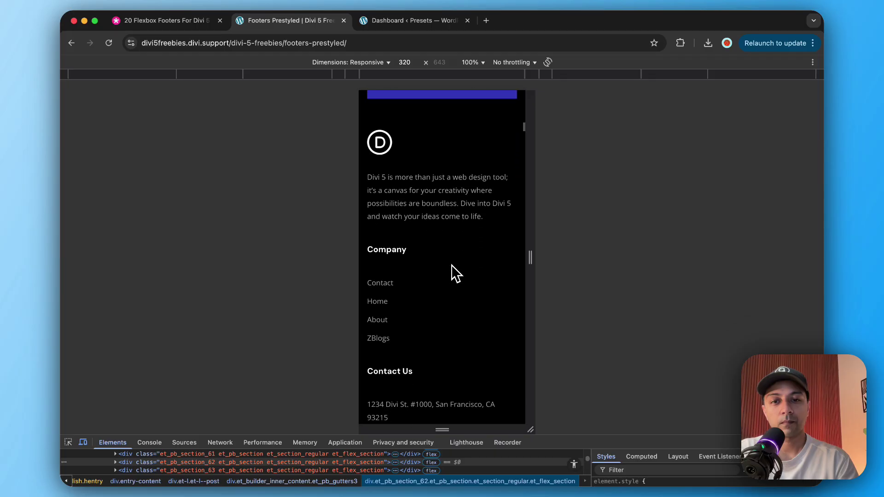
{"action": "scroll", "coordinate": [452, 265], "scroll_direction": "down", "scroll_amount": 3}
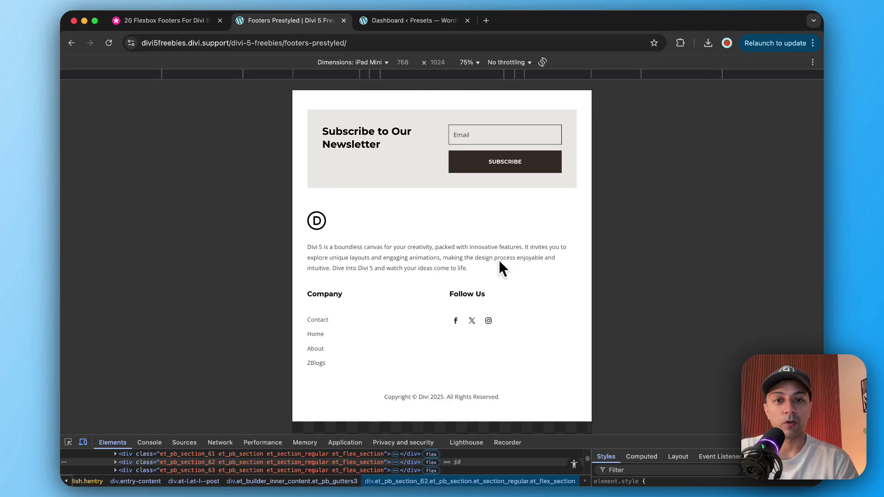
Step: Scroll the footers at iPad Mini 768×1024, then switch to the WordPress Dashboard tab
{"action": "scroll", "coordinate": [500, 262], "scroll_direction": "down", "scroll_amount": 6}
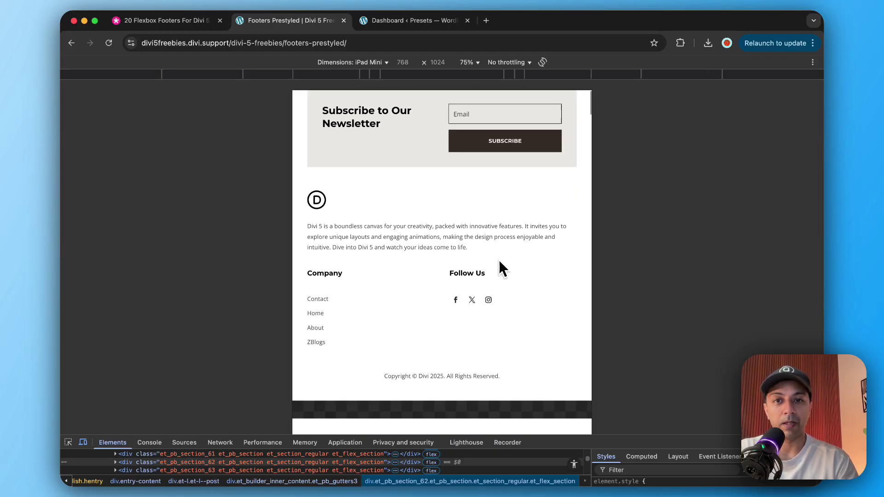
{"action": "scroll", "coordinate": [499, 260], "scroll_direction": "down", "scroll_amount": 10}
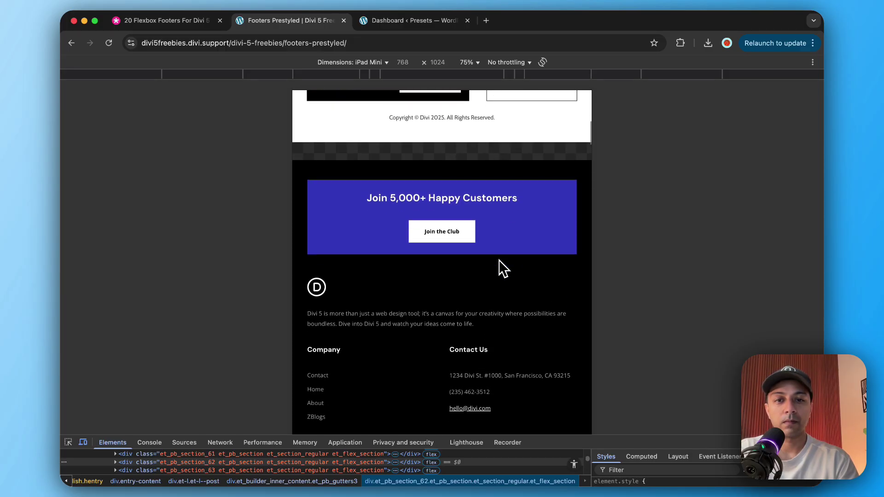
{"action": "scroll", "coordinate": [499, 259], "scroll_direction": "down", "scroll_amount": 10}
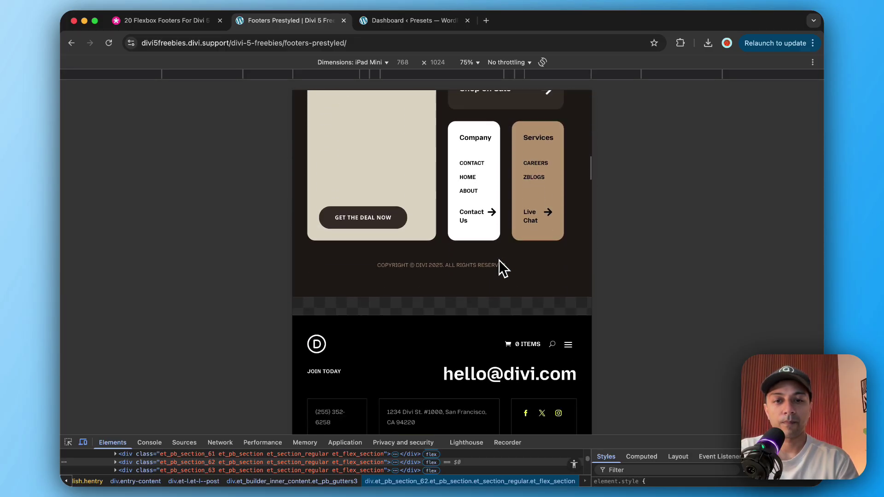
{"action": "scroll", "coordinate": [502, 270], "scroll_direction": "down", "scroll_amount": 10}
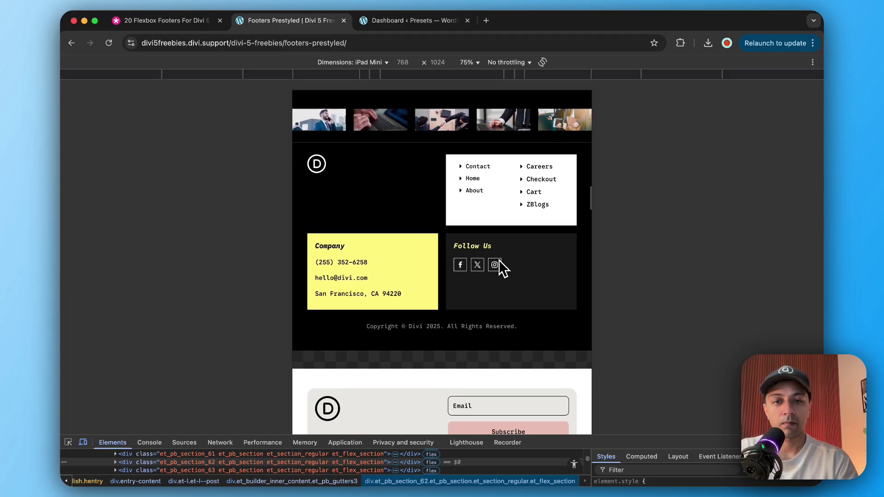
{"action": "scroll", "coordinate": [502, 269], "scroll_direction": "down", "scroll_amount": 8}
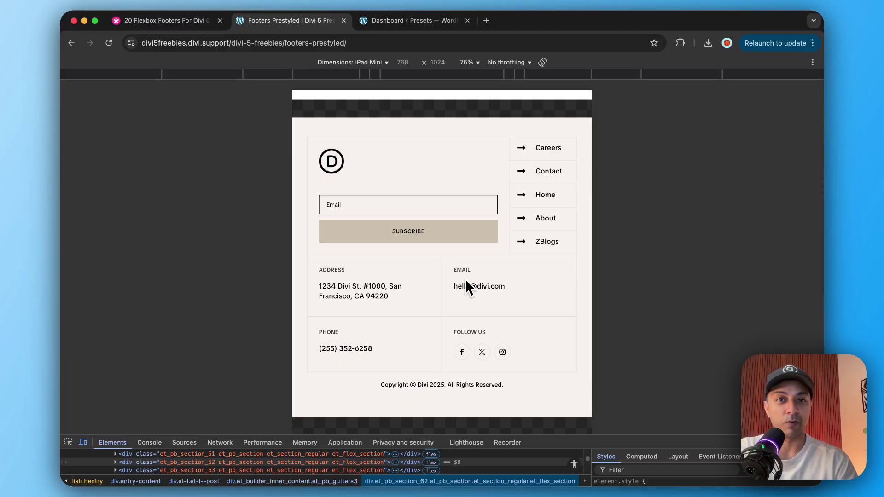
{"action": "key", "text": "ctrl+Tab"}
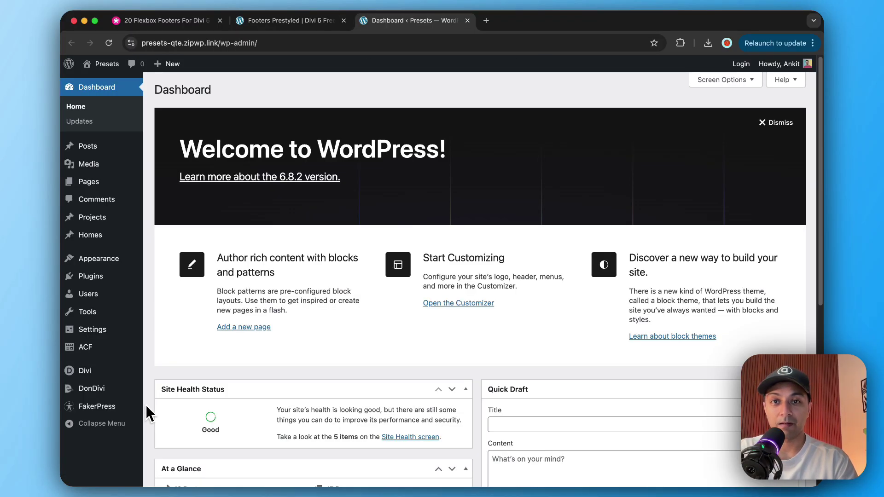
Step: Go to Divi > Divi Library and open the Import & Export Layouts dialog
{"action": "scroll", "coordinate": [296, 285], "scroll_direction": "down", "scroll_amount": 10}
{"action": "mouse_move", "coordinate": [88, 363]}
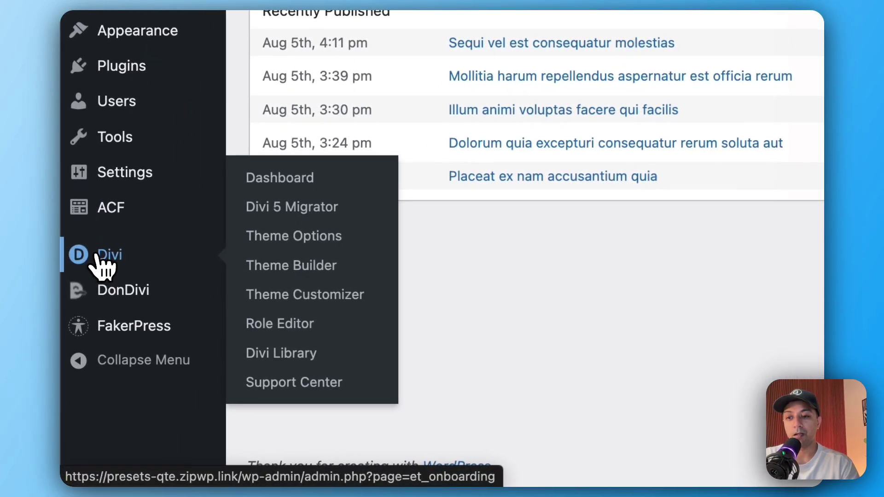
{"action": "left_click", "coordinate": [97, 256]}
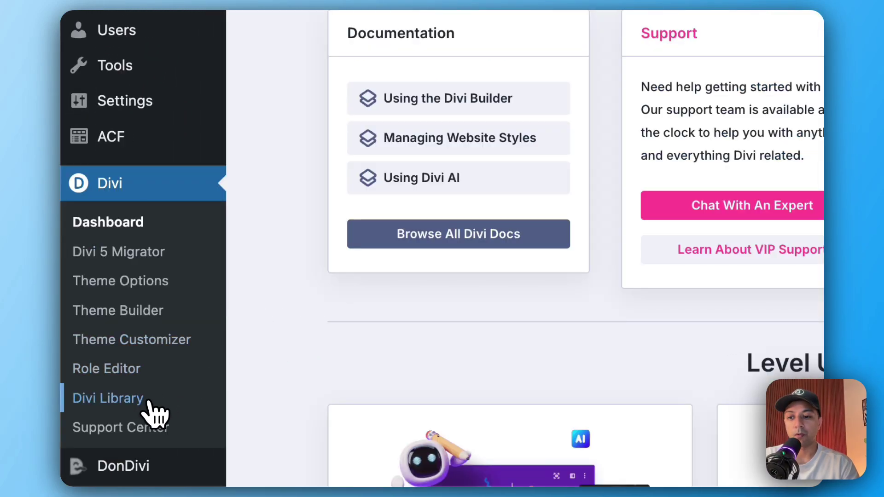
{"action": "left_click", "coordinate": [120, 400]}
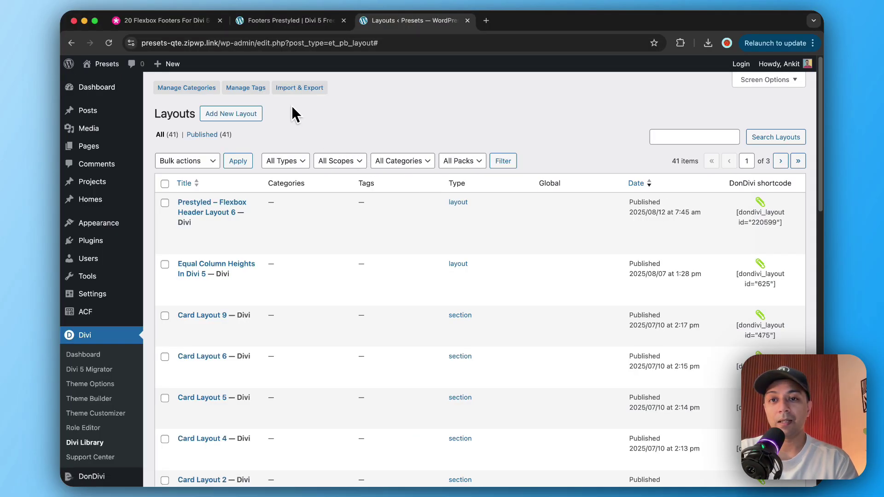
{"action": "left_click", "coordinate": [293, 92]}
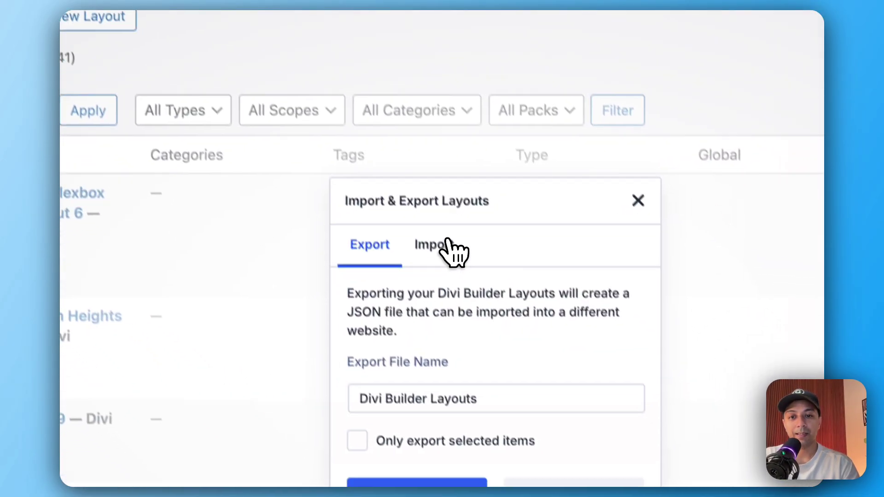
Step: Import 'Prestyled – Flexbox Footer Layout 1.json' from the Prestyled folder into the Divi Library
{"action": "left_click", "coordinate": [443, 245]}
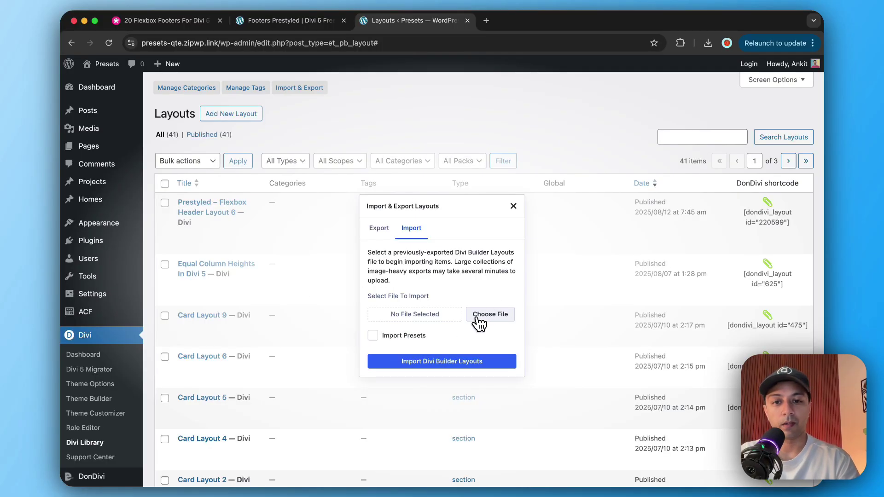
{"action": "left_click", "coordinate": [474, 317]}
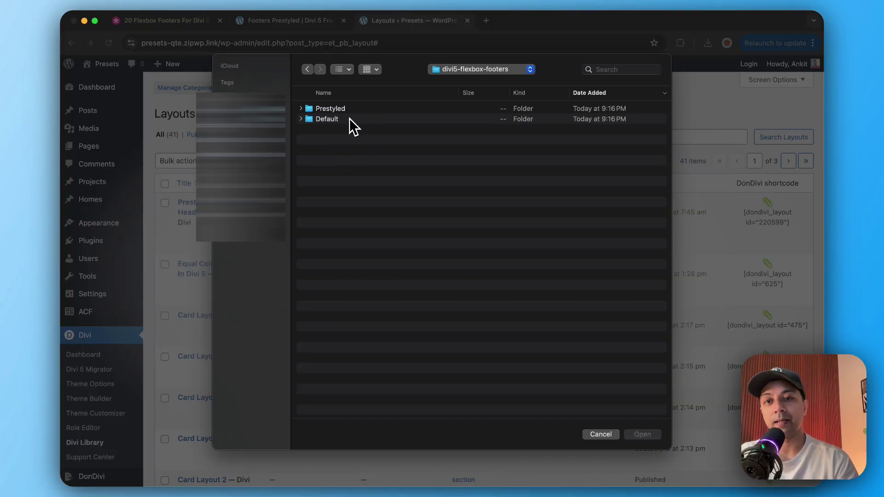
{"action": "double_click", "coordinate": [330, 108]}
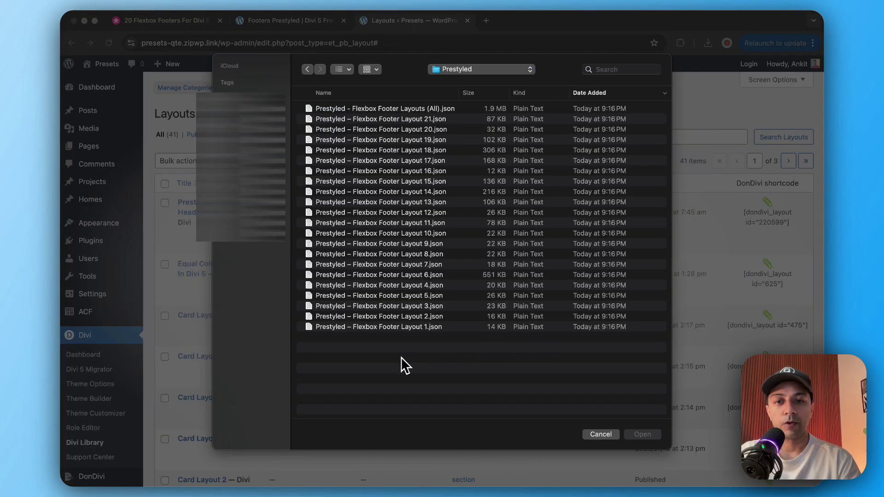
{"action": "left_click", "coordinate": [360, 326]}
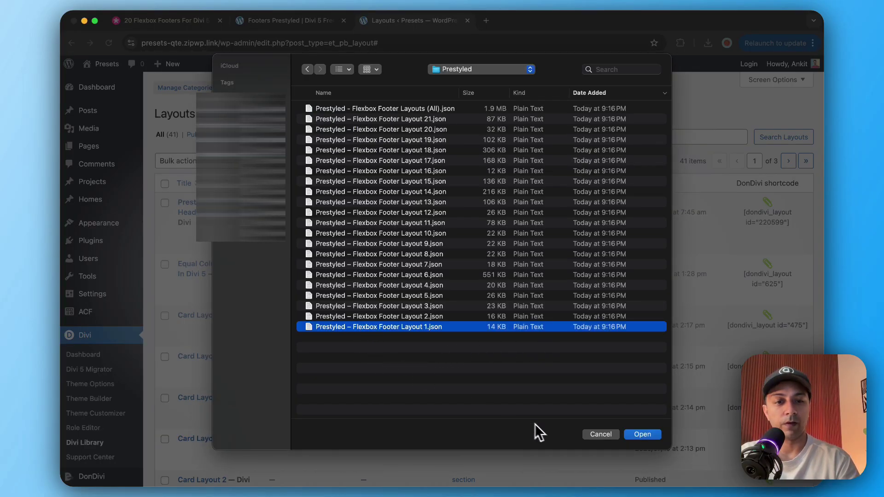
{"action": "left_click", "coordinate": [642, 434]}
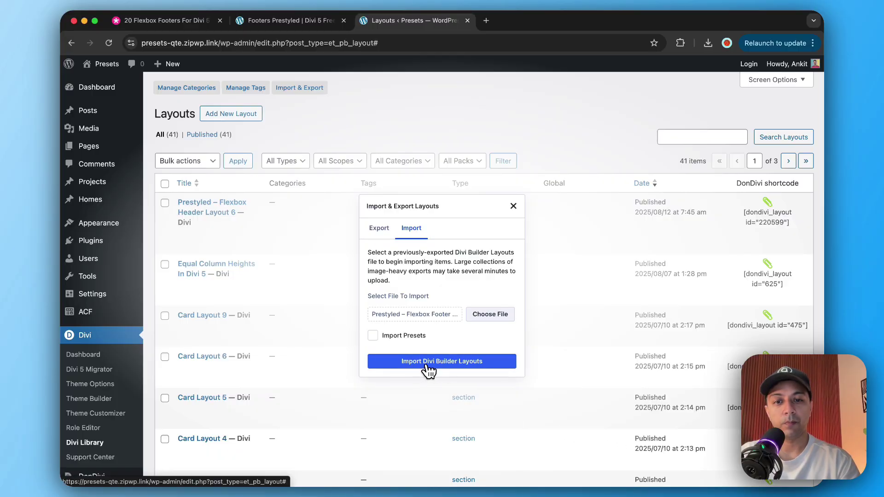
{"action": "left_click", "coordinate": [428, 367]}
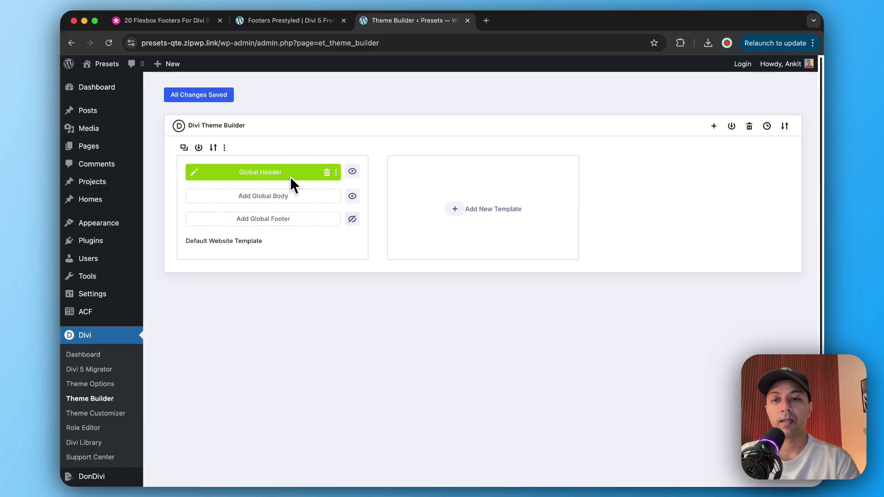
Step: Add a Global Footer from the library using the saved Prestyled – Flexbox Footer Layout 1
{"action": "left_click", "coordinate": [271, 222]}
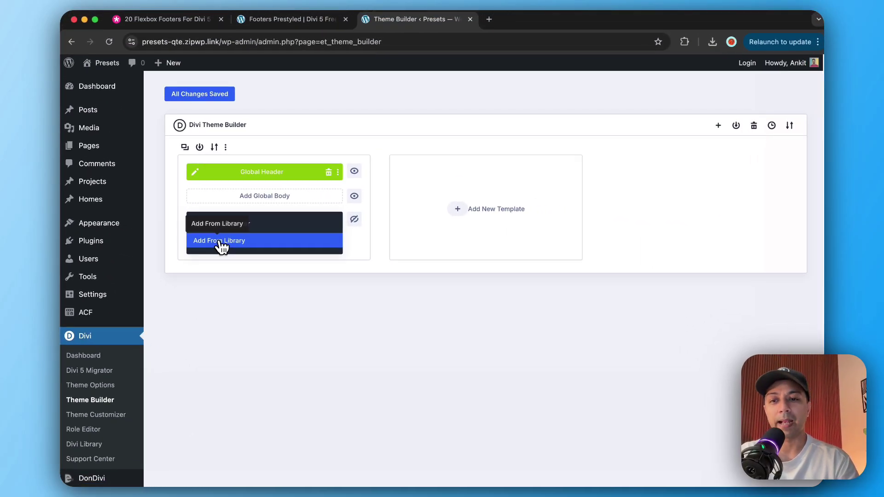
{"action": "left_click", "coordinate": [220, 241]}
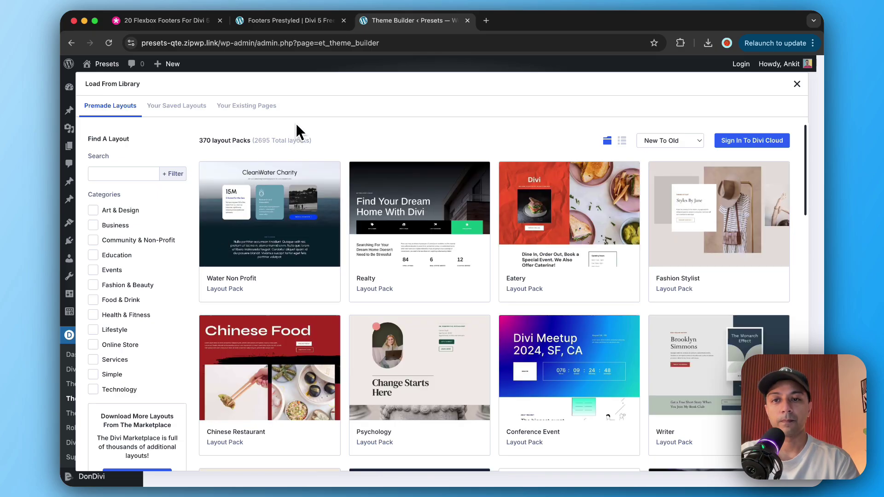
{"action": "left_click", "coordinate": [181, 113]}
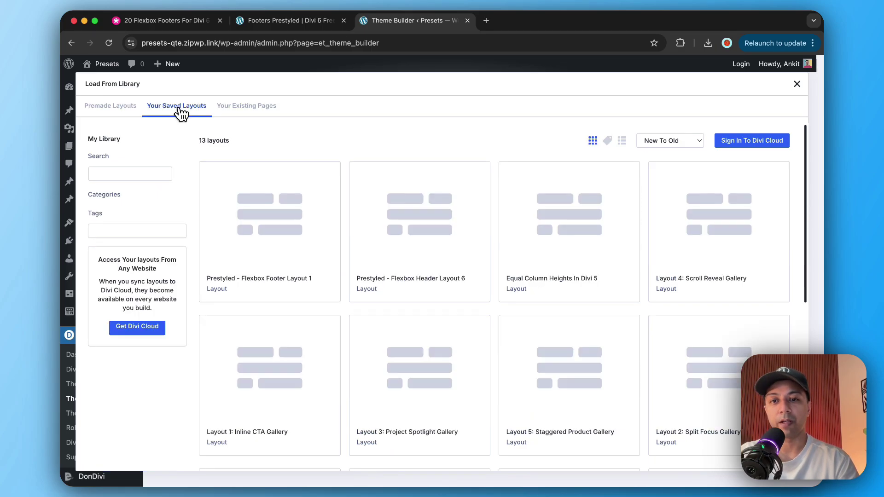
{"action": "left_click", "coordinate": [288, 242]}
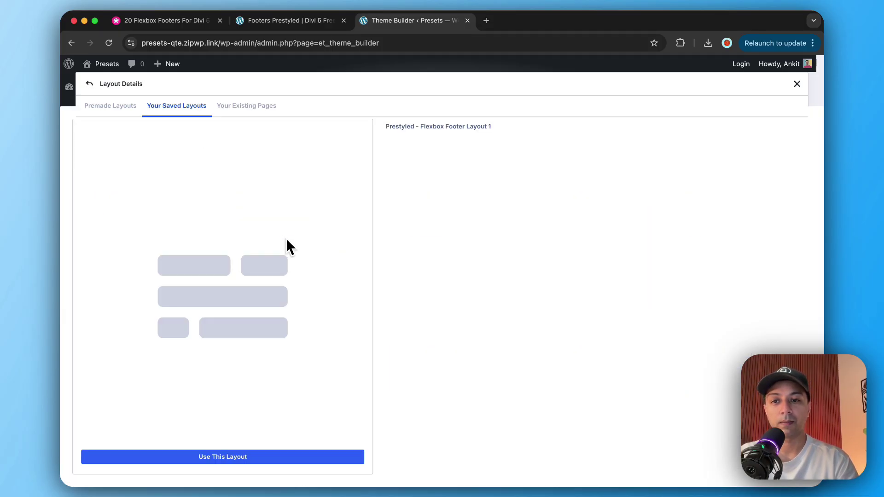
{"action": "left_click", "coordinate": [240, 458]}
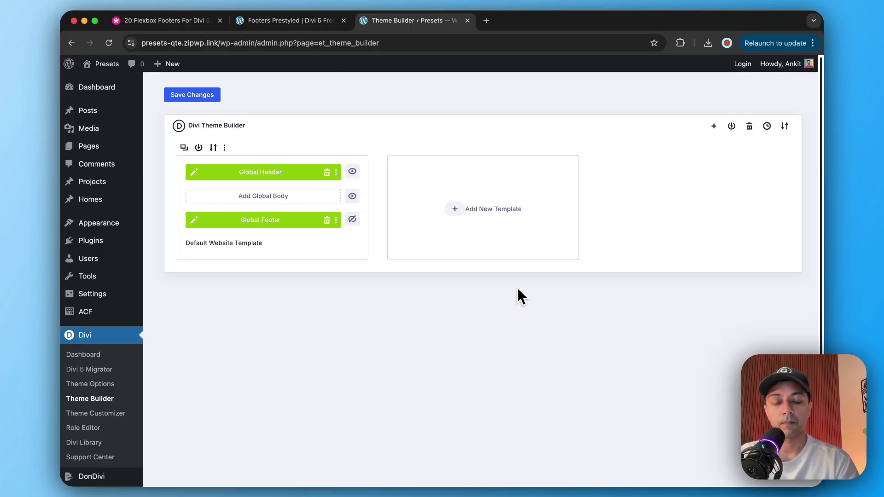
Step: Open the Global Footer in the builder and inspect its rows and modules in Layers
{"action": "left_click", "coordinate": [194, 222]}
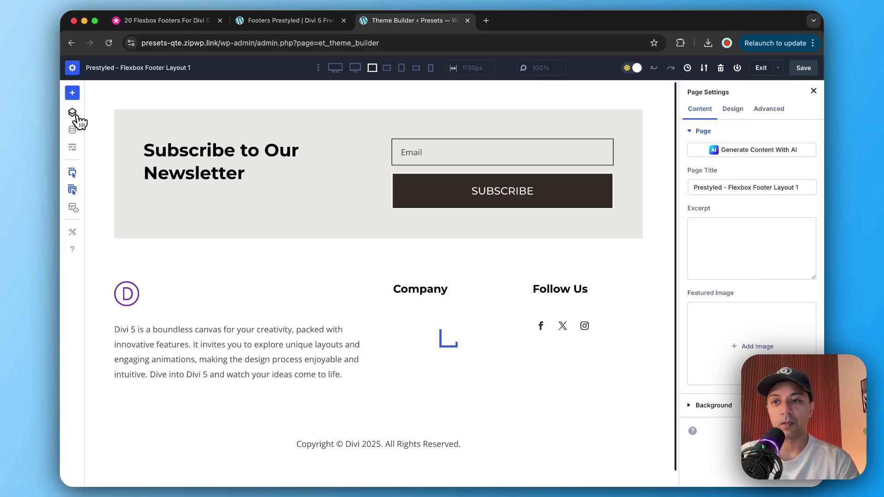
{"action": "left_click", "coordinate": [73, 114]}
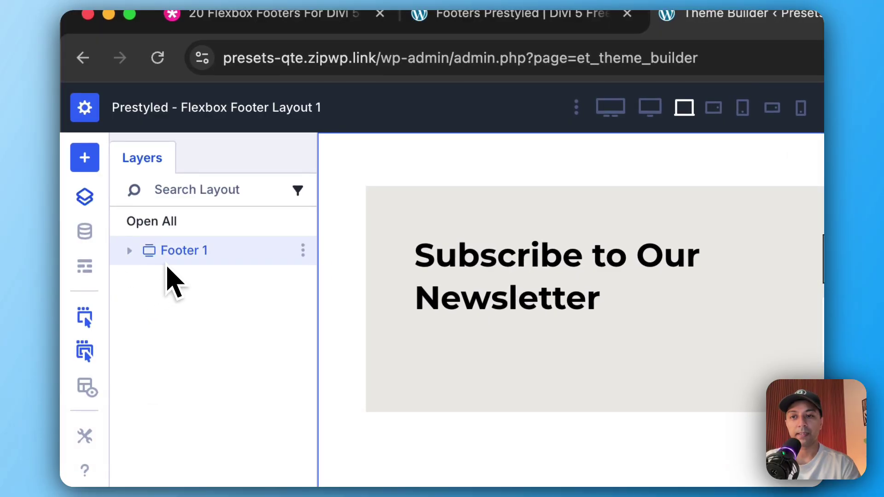
{"action": "left_click", "coordinate": [131, 252]}
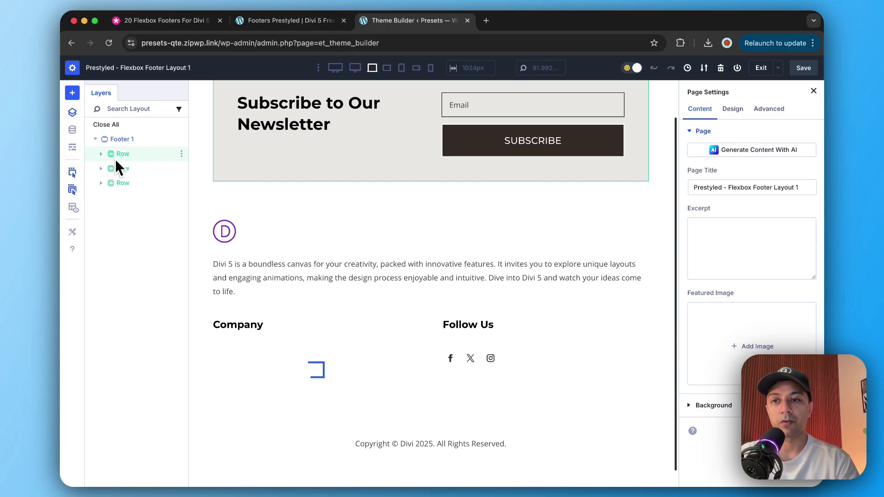
{"action": "left_click", "coordinate": [105, 156]}
{"action": "scroll", "coordinate": [311, 167], "scroll_direction": "up", "scroll_amount": 2}
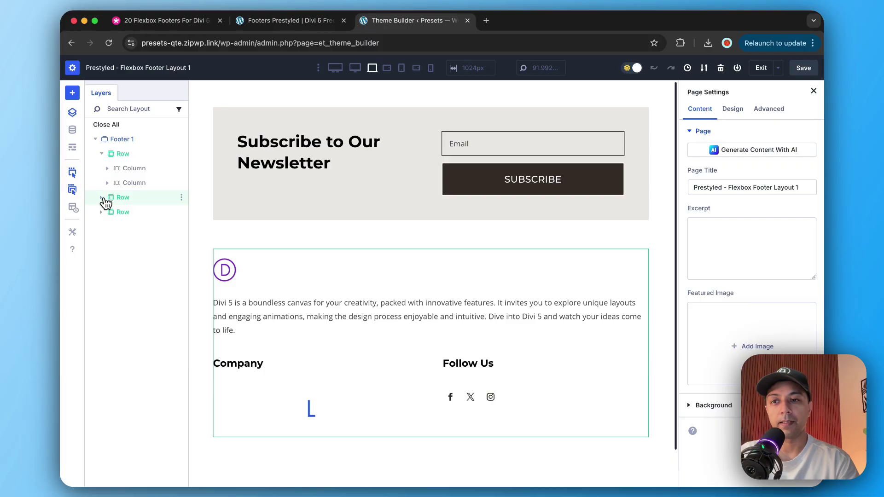
{"action": "left_click", "coordinate": [102, 198]}
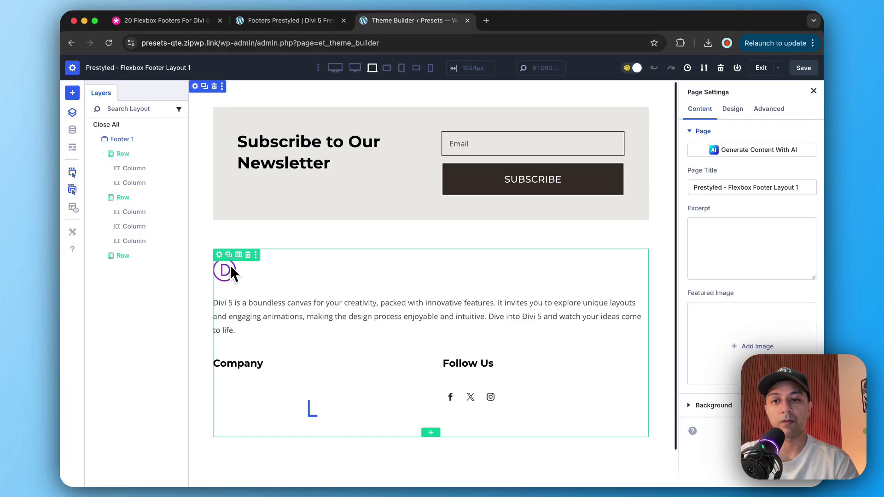
{"action": "double_click", "coordinate": [122, 198]}
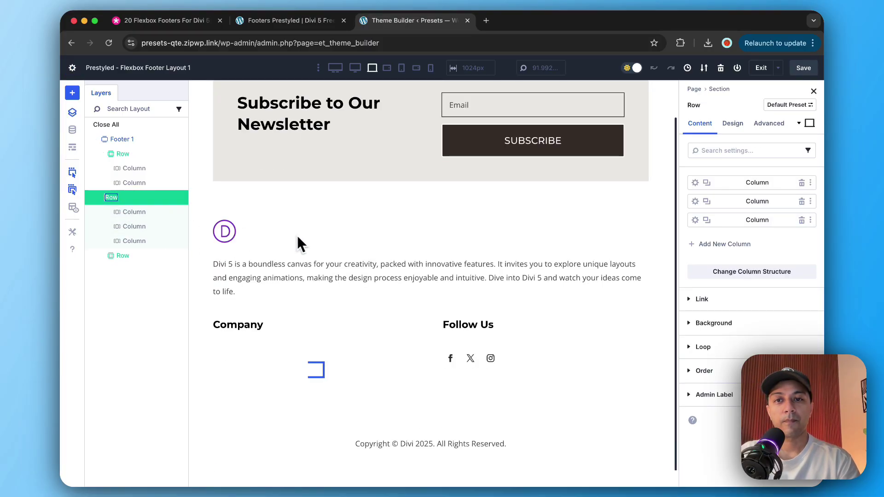
{"action": "left_click", "coordinate": [321, 146]}
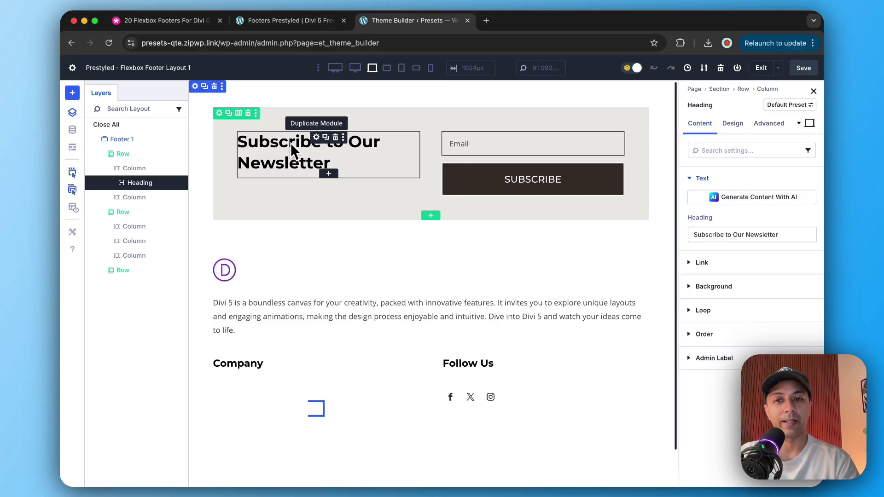
{"action": "left_click", "coordinate": [346, 323]}
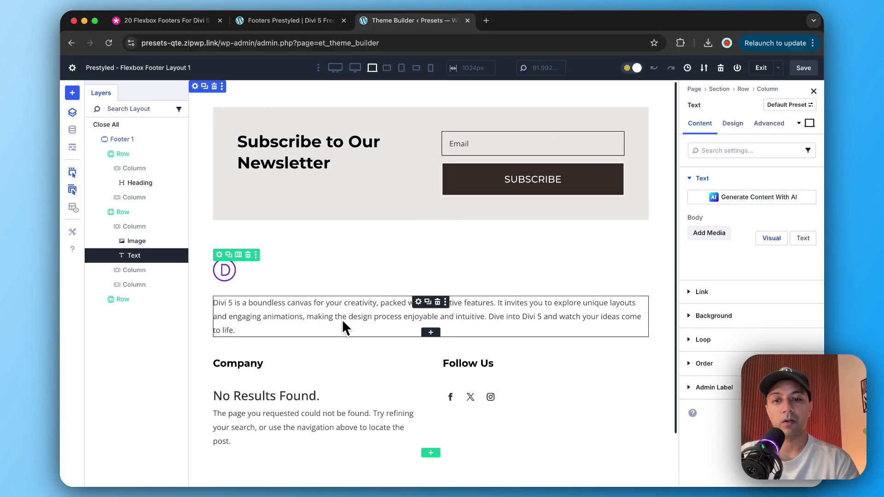
{"action": "left_click", "coordinate": [243, 272]}
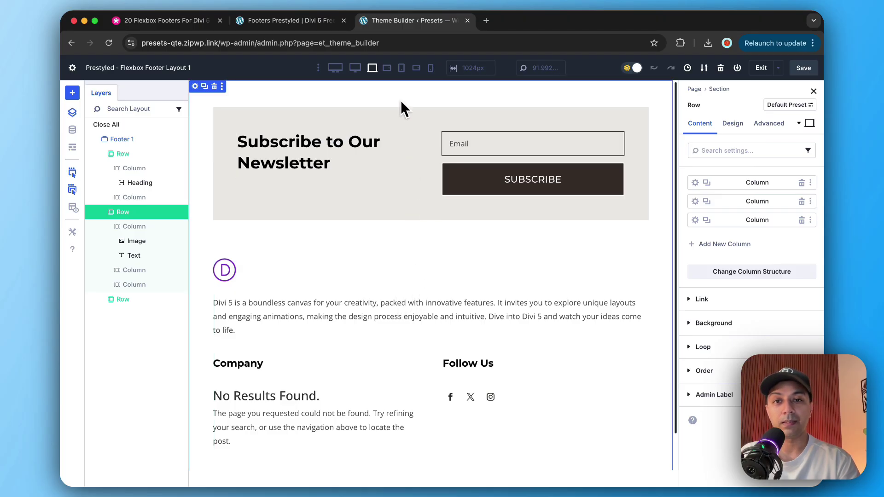
Step: Preview the footer at phone and tablet widths, then save it and exit to Theme Builder
{"action": "left_click", "coordinate": [431, 68]}
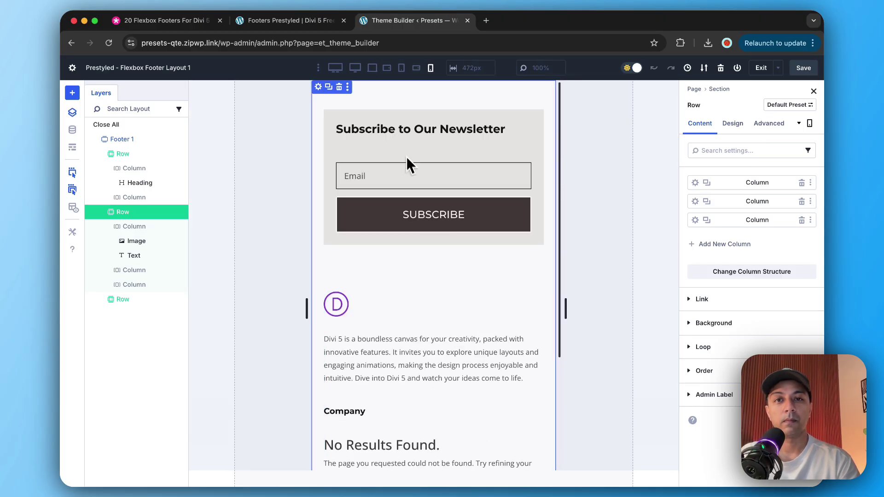
{"action": "left_click", "coordinate": [401, 68]}
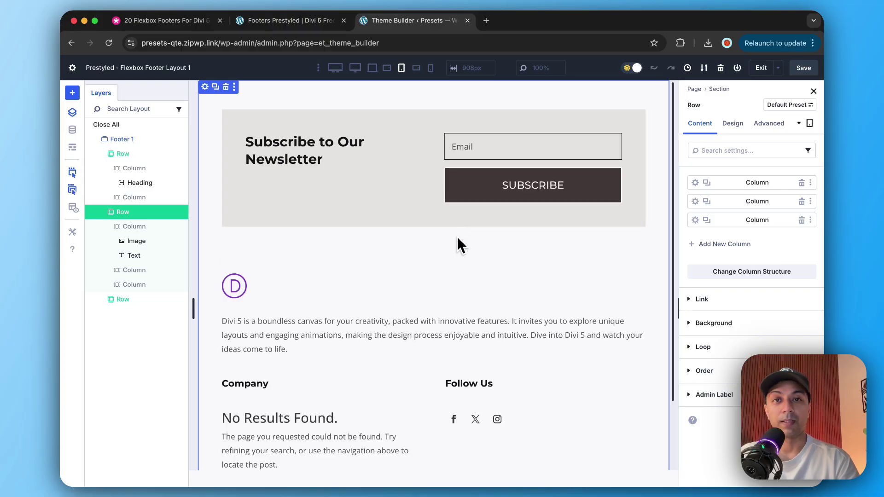
{"action": "left_click", "coordinate": [805, 69]}
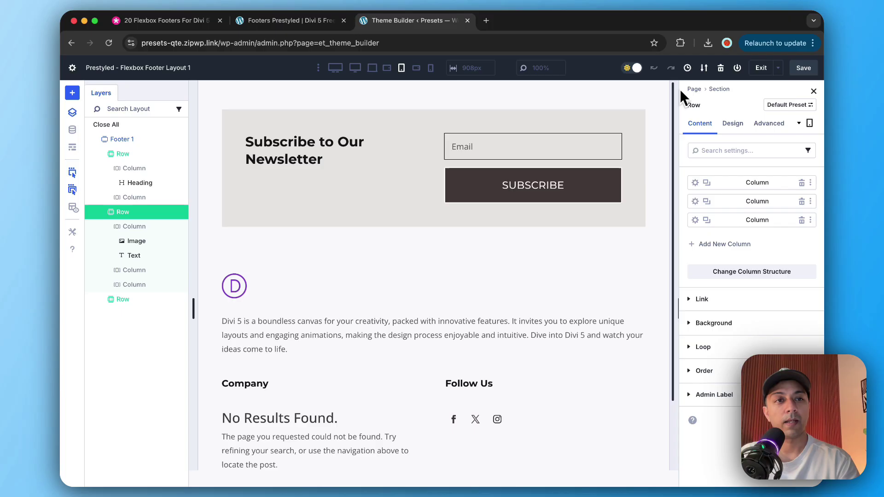
{"action": "left_click", "coordinate": [755, 69]}
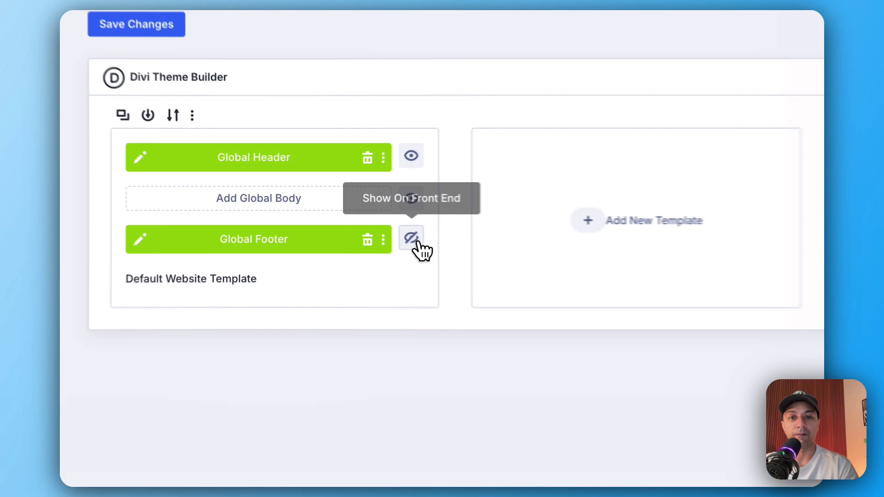
Step: Make the Global Footer visible, save the template, and view it on the Attribute Management page
{"action": "left_click", "coordinate": [354, 222]}
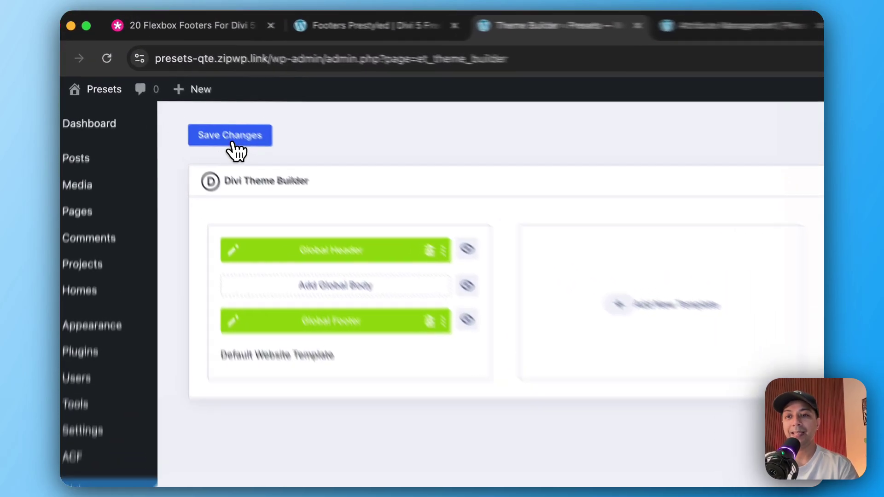
{"action": "left_click", "coordinate": [193, 96]}
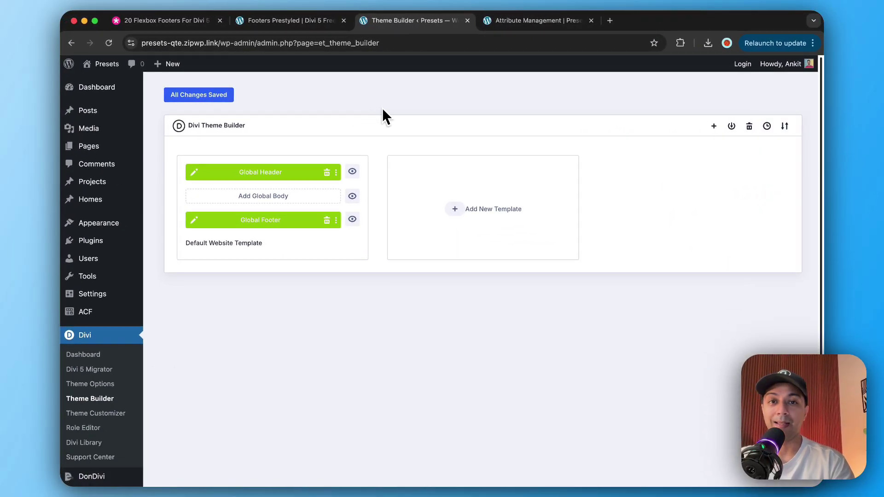
{"action": "left_click", "coordinate": [534, 20]}
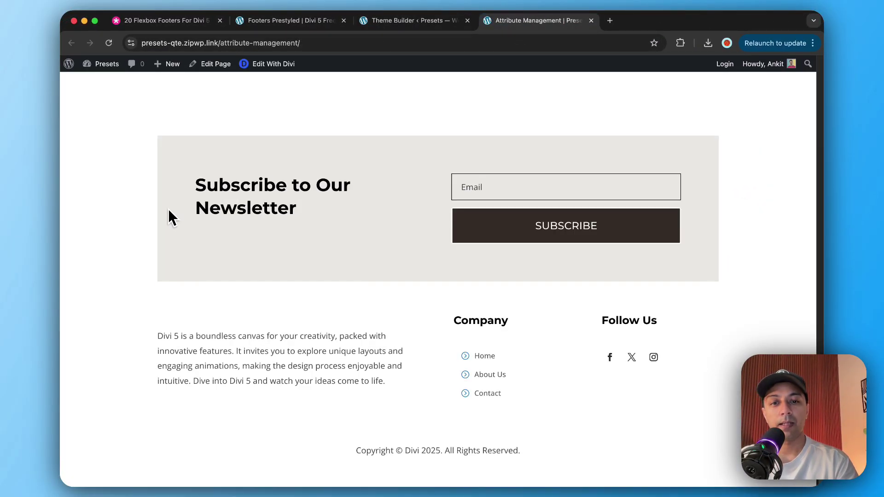